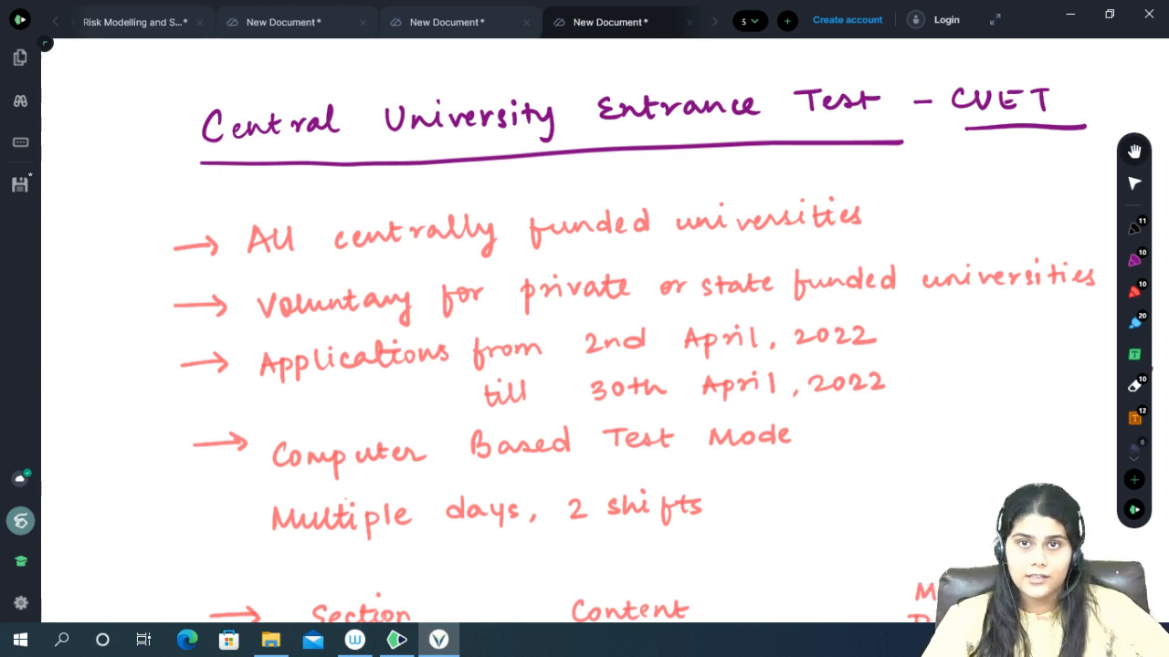
scroll(1147, 173, "down", 1)
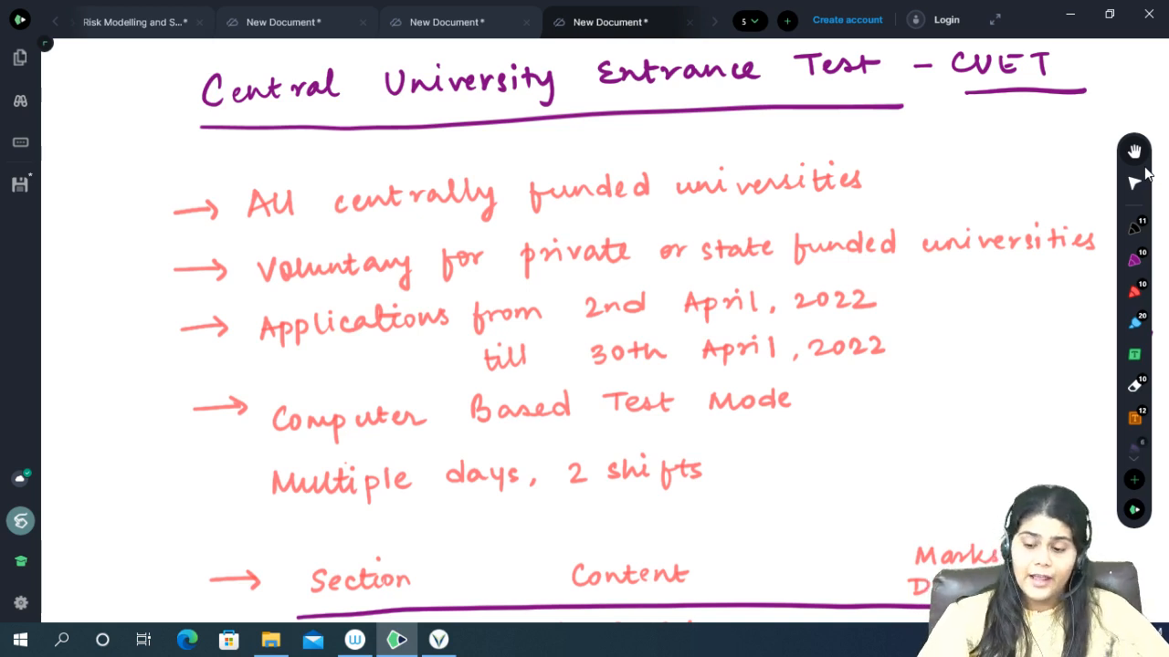
scroll(1148, 174, "down", 2)
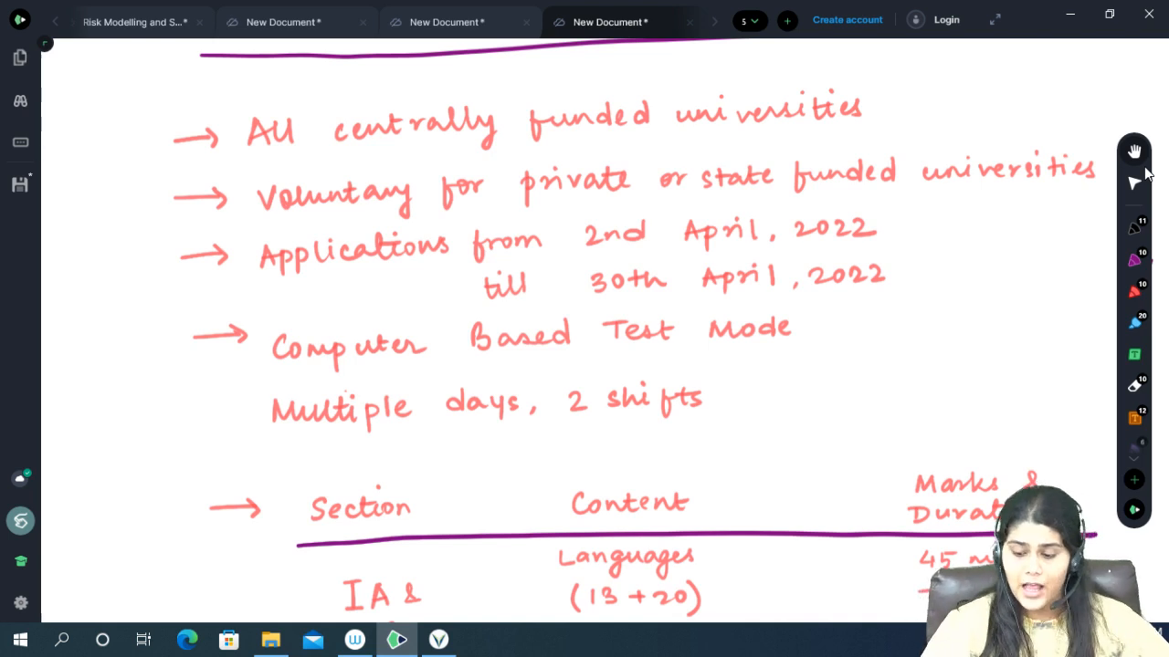
scroll(1148, 174, "up", 2)
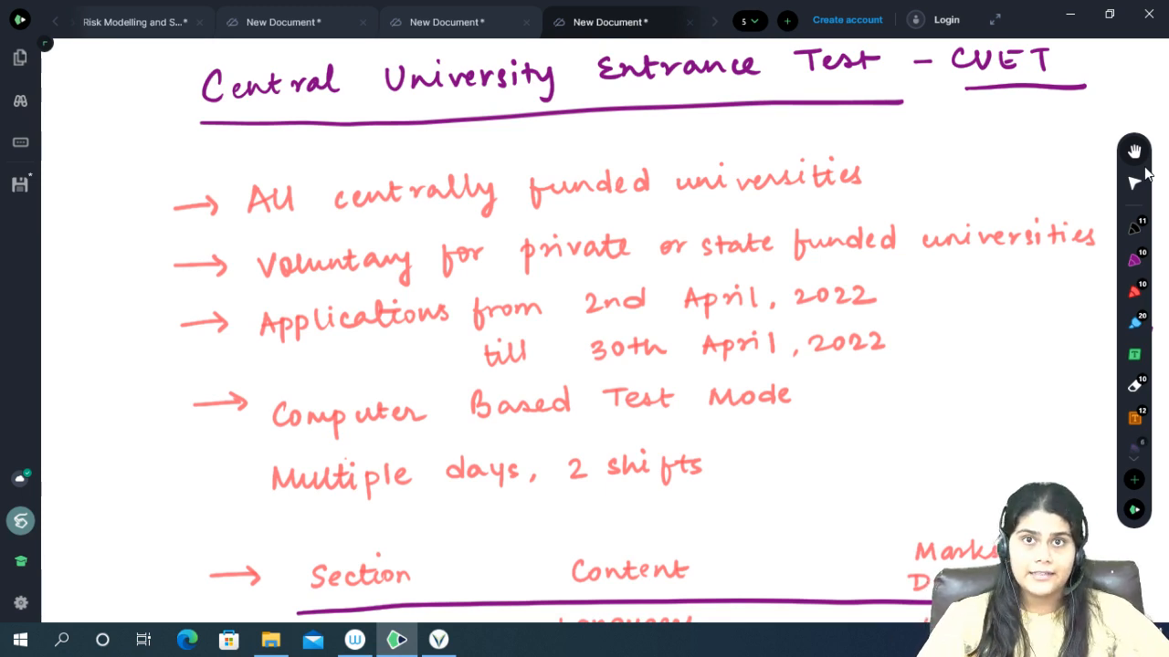
scroll(1148, 174, "down", 2)
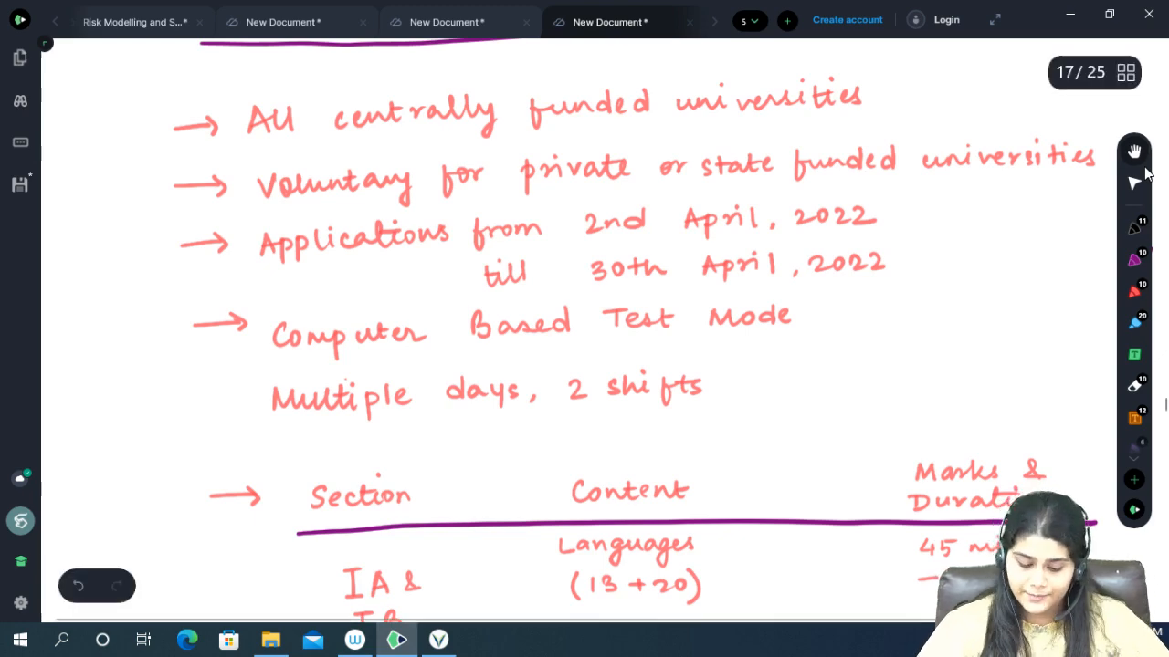
scroll(585, 365, "down", 5)
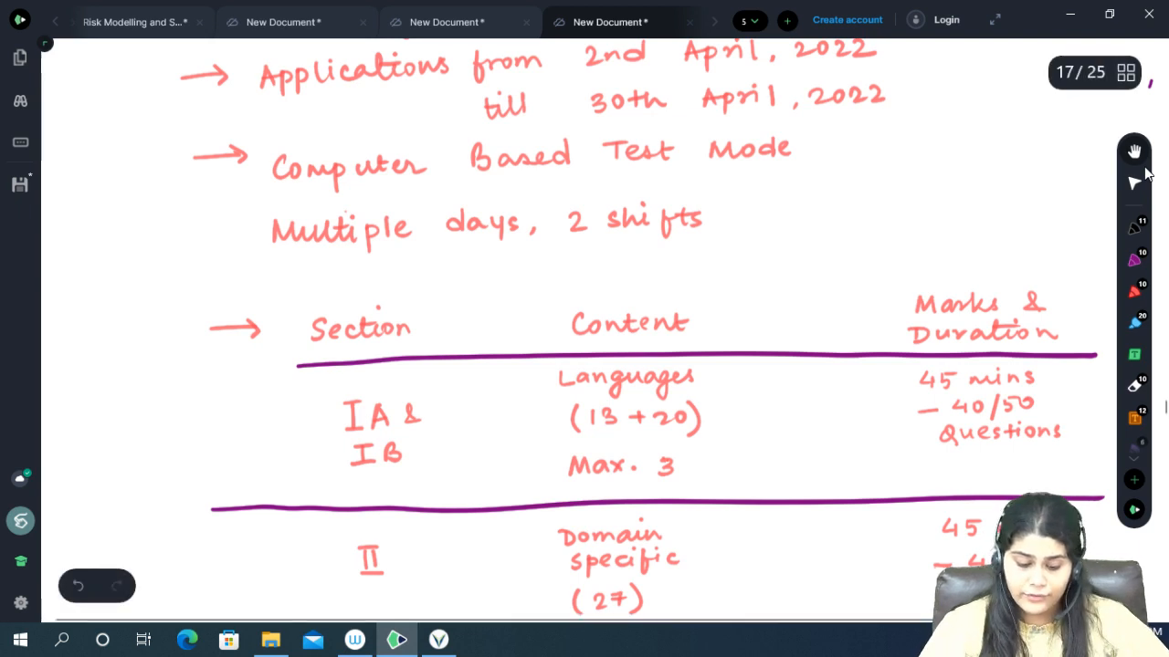
scroll(1147, 173, "down", 3)
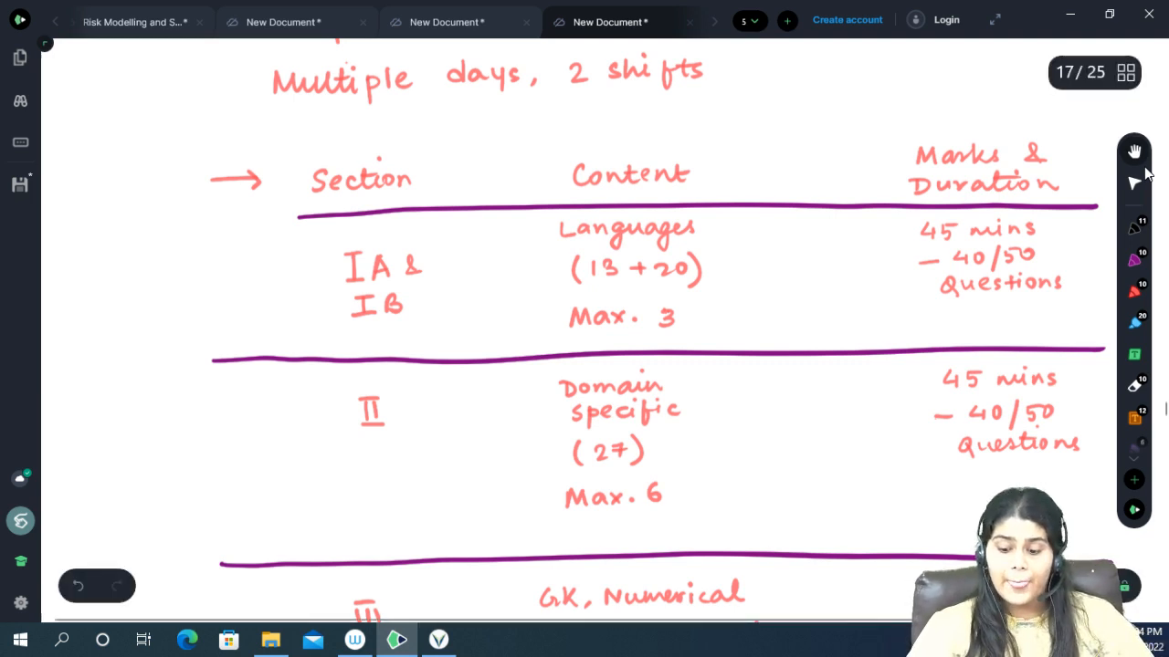
scroll(1146, 173, "down", 1)
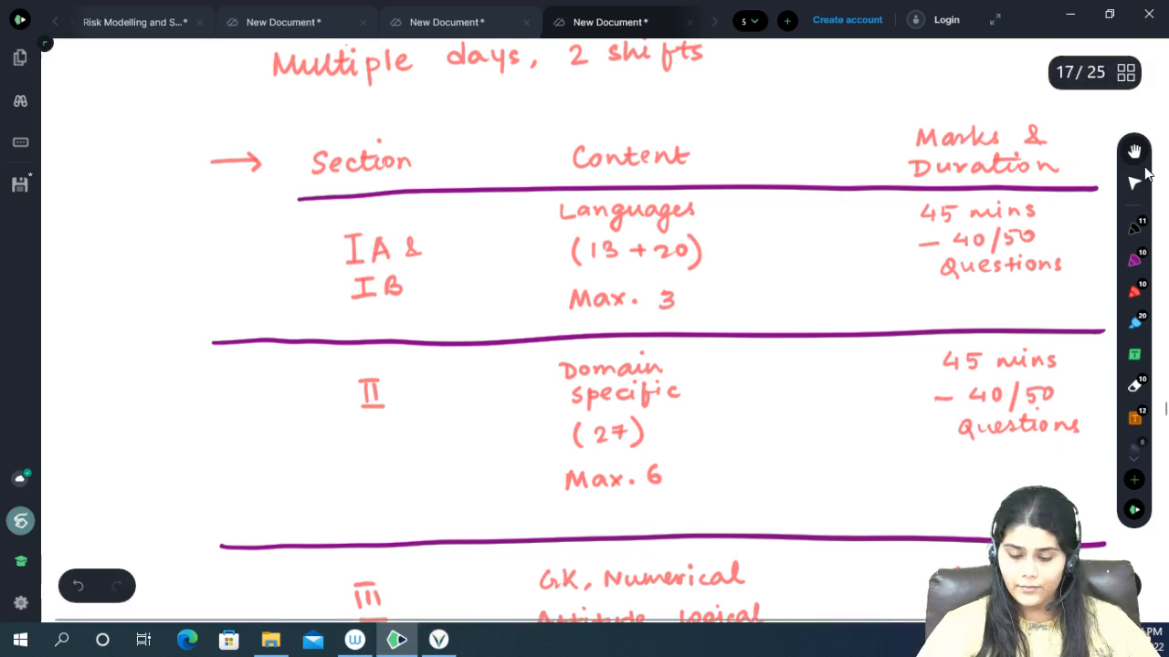
scroll(1147, 174, "down", 2)
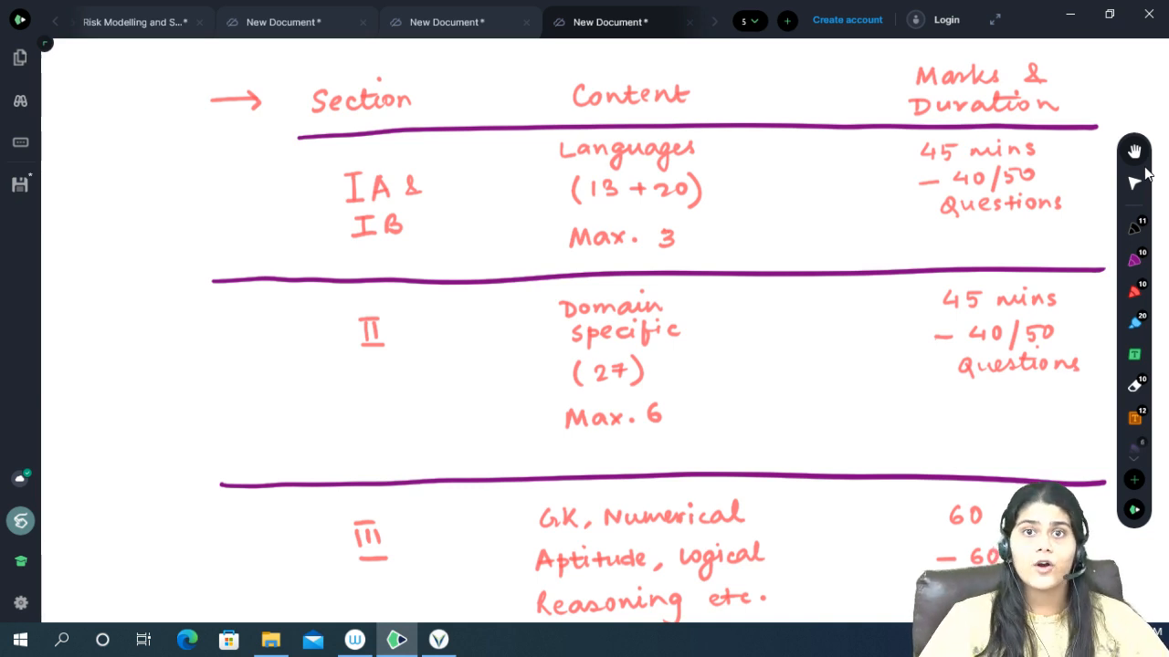
scroll(1147, 173, "down", 3)
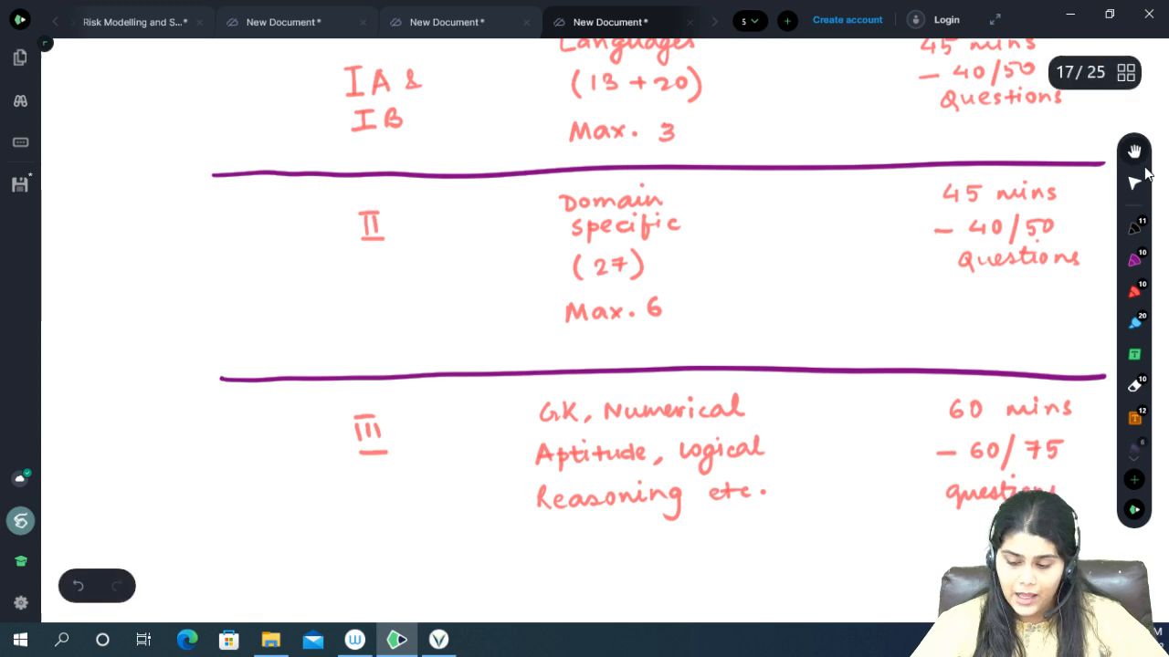
scroll(1147, 174, "down", 3)
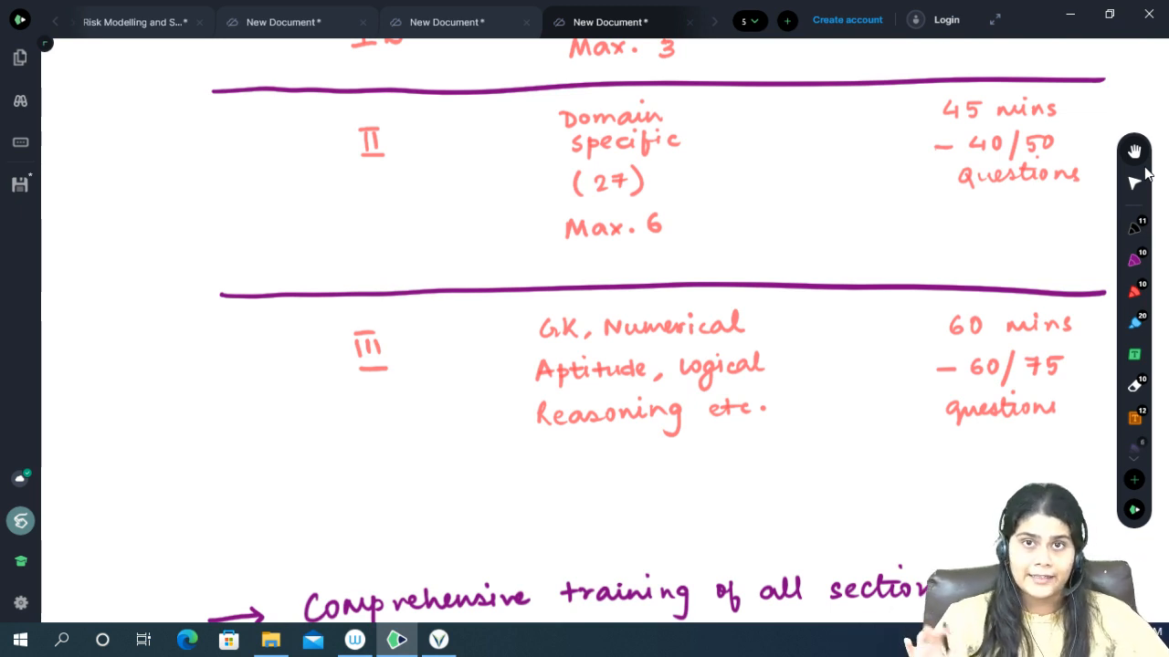
scroll(1147, 173, "down", 1)
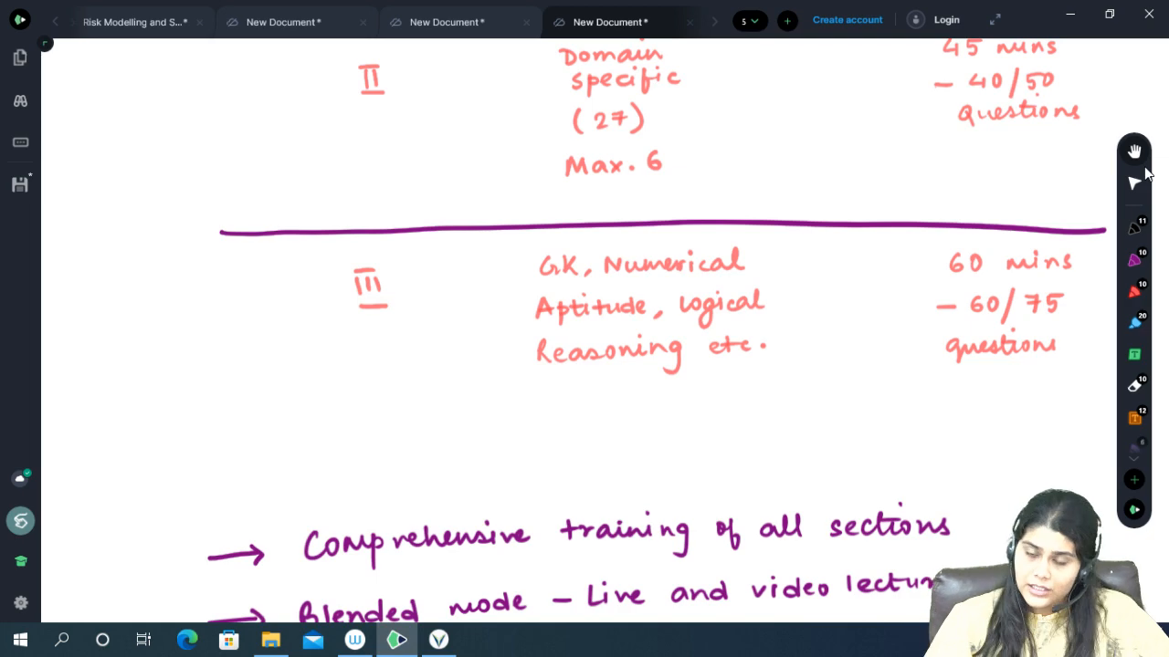
scroll(1147, 174, "down", 1)
scroll(1147, 174, "up", 3)
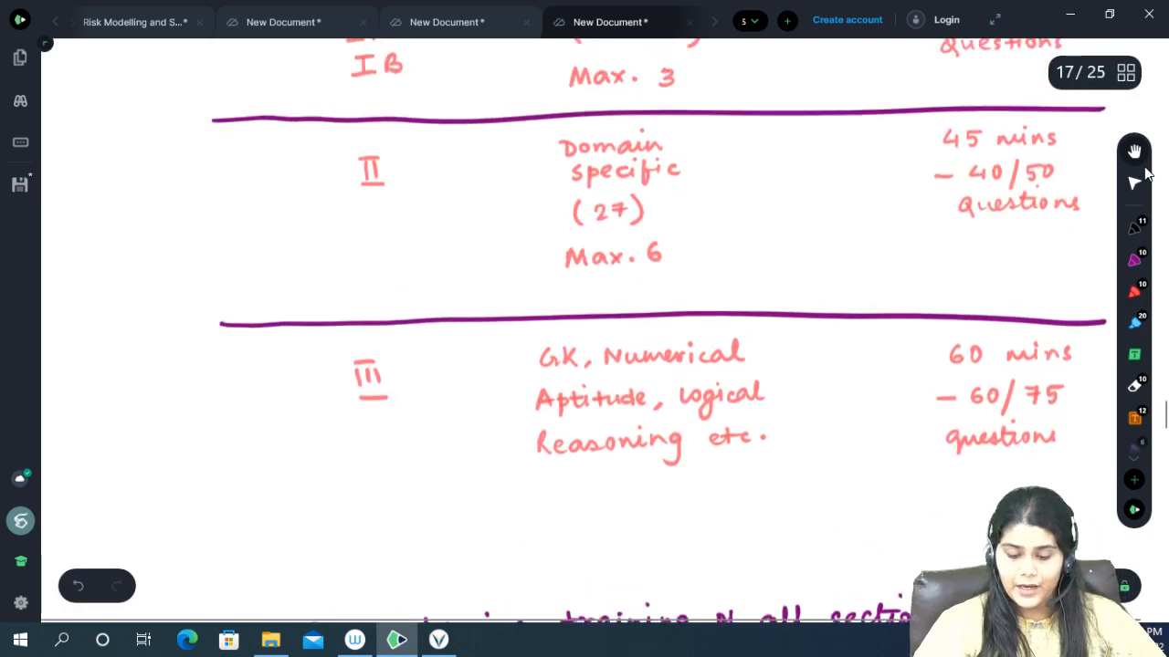
scroll(1146, 174, "up", 1)
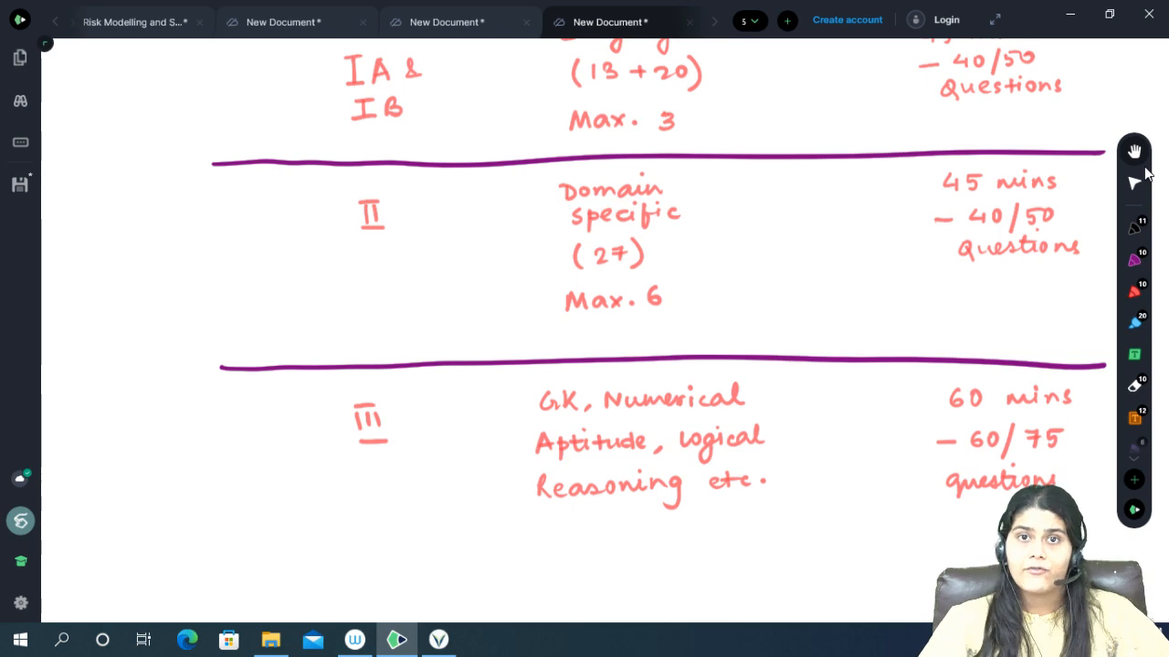
scroll(1148, 173, "down", 2)
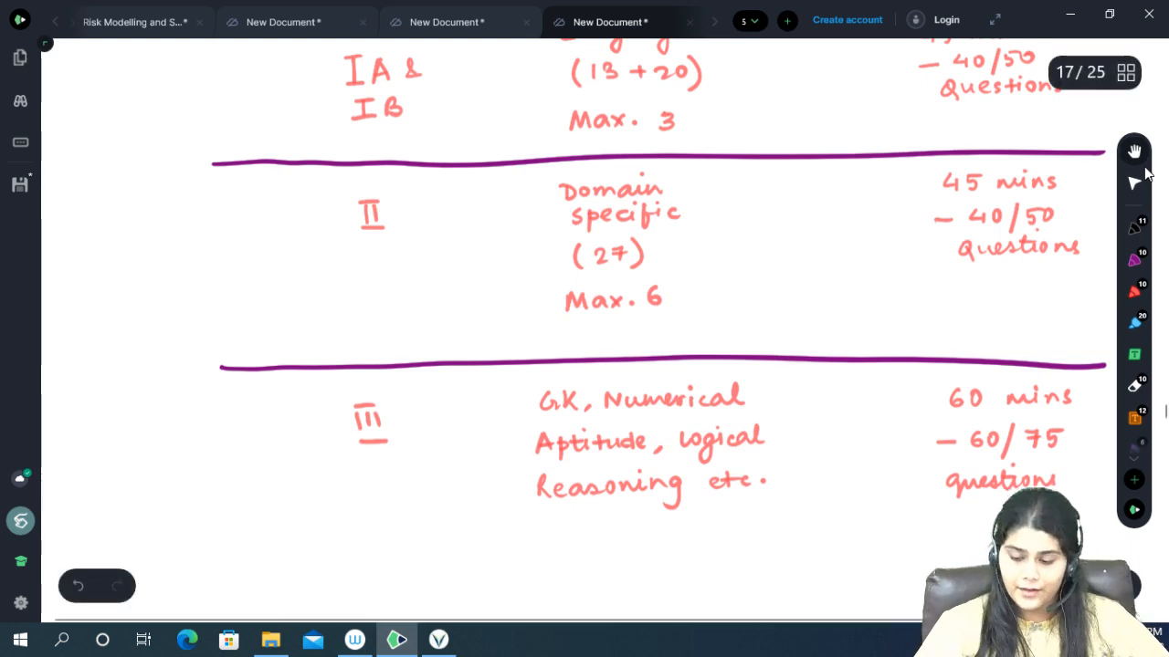
scroll(1147, 174, "down", 2)
scroll(1147, 173, "down", 1)
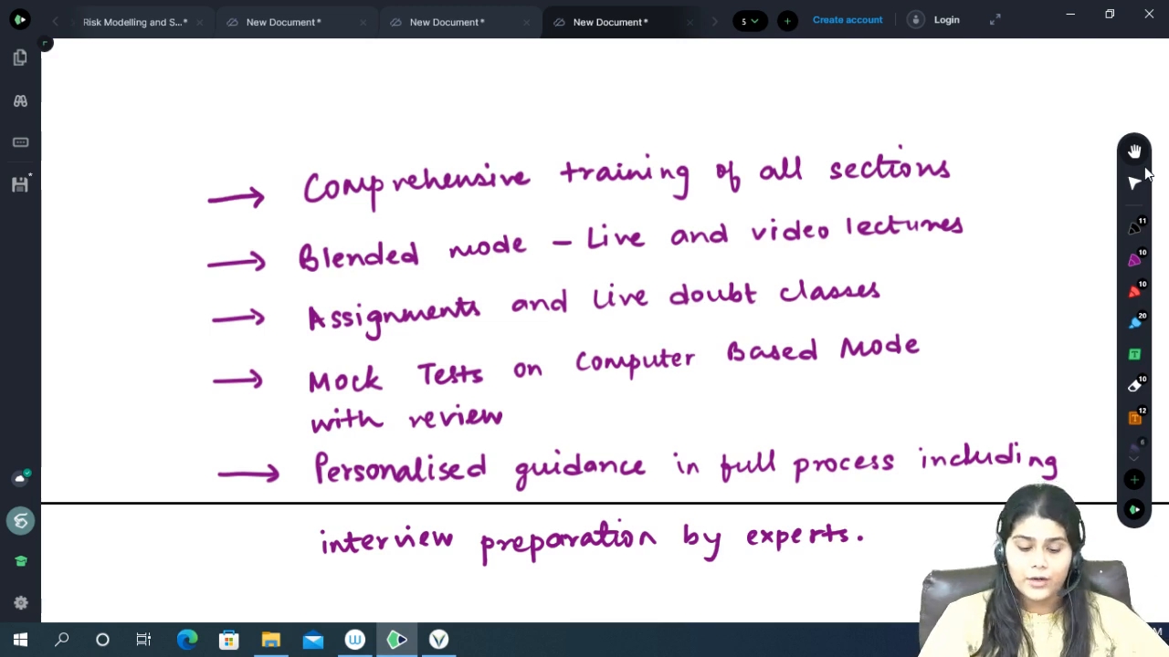
scroll(1147, 174, "down", 1)
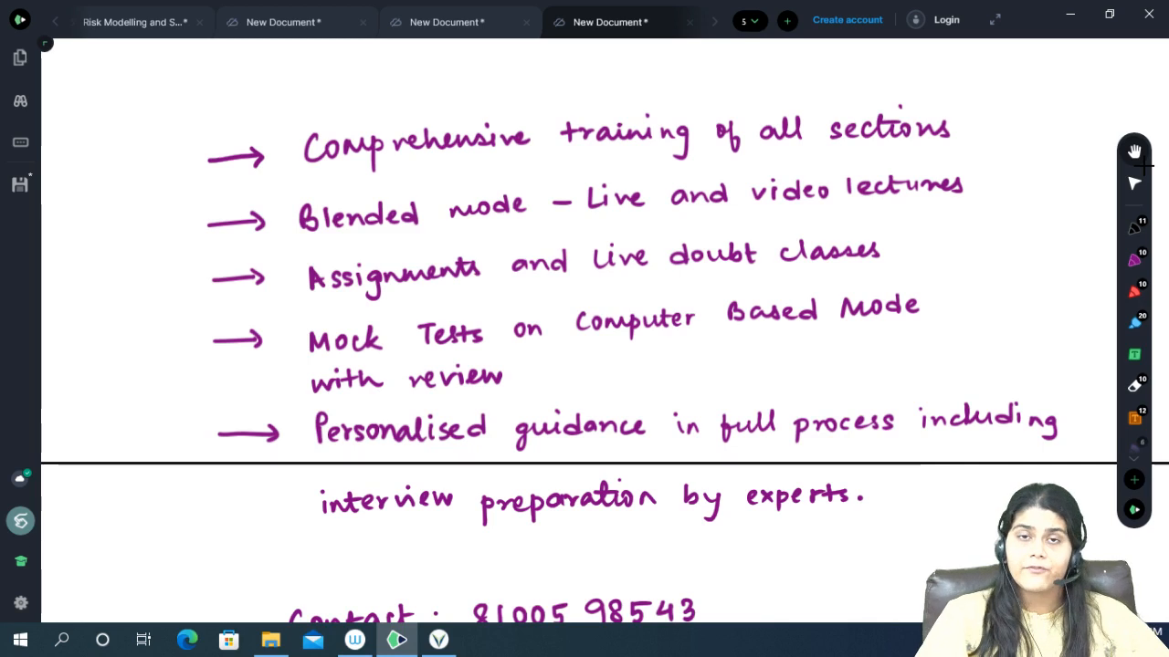
scroll(1145, 169, "down", 1)
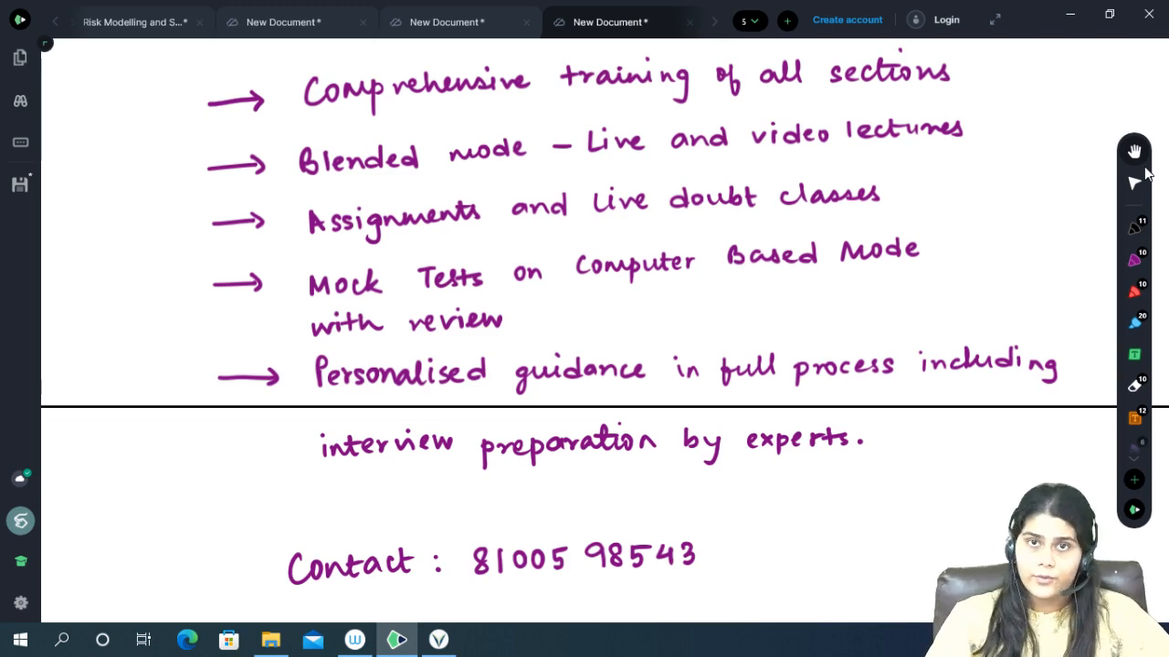
scroll(1147, 173, "up", 5)
scroll(1147, 174, "down", 3)
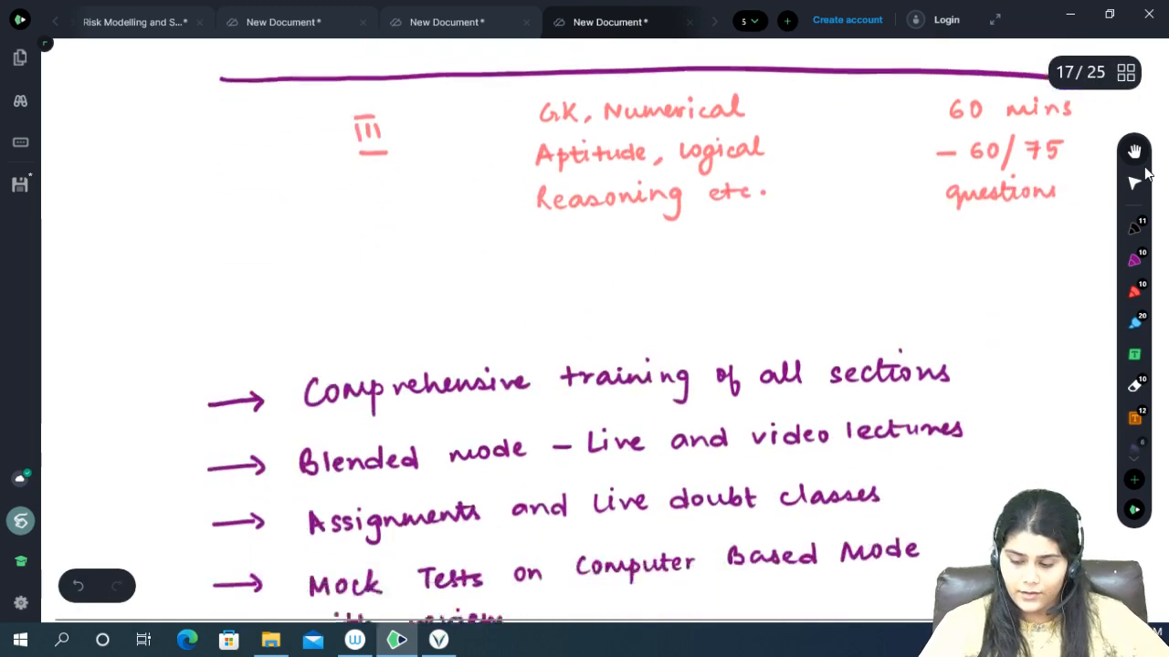
scroll(1148, 173, "down", 4)
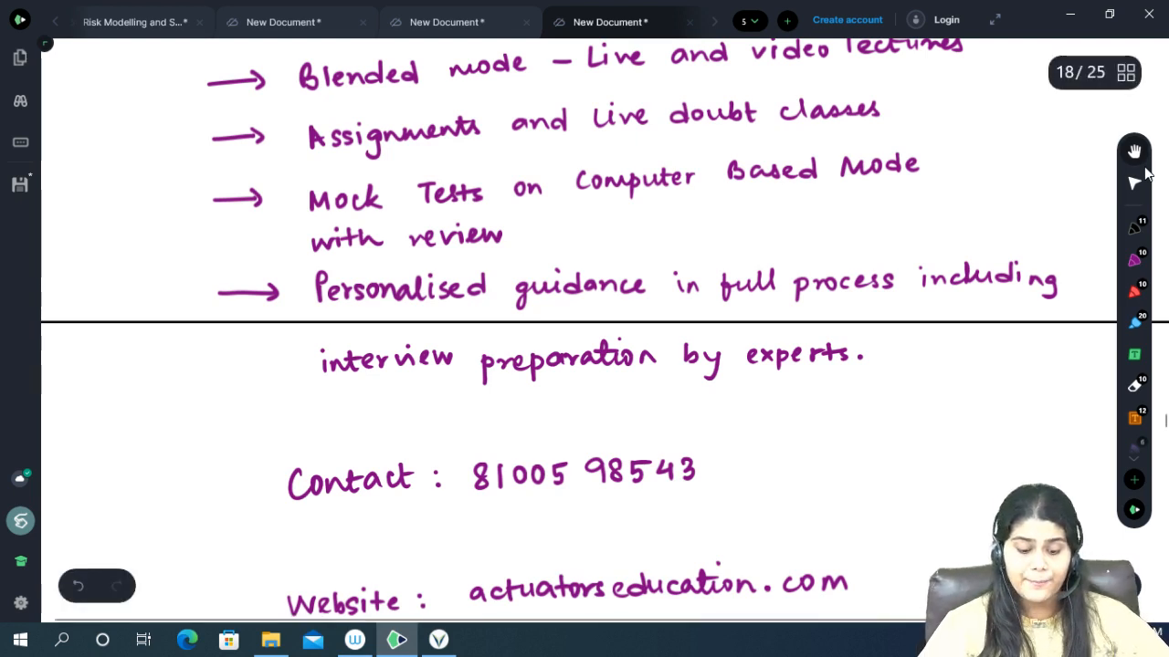
scroll(1147, 174, "down", 1)
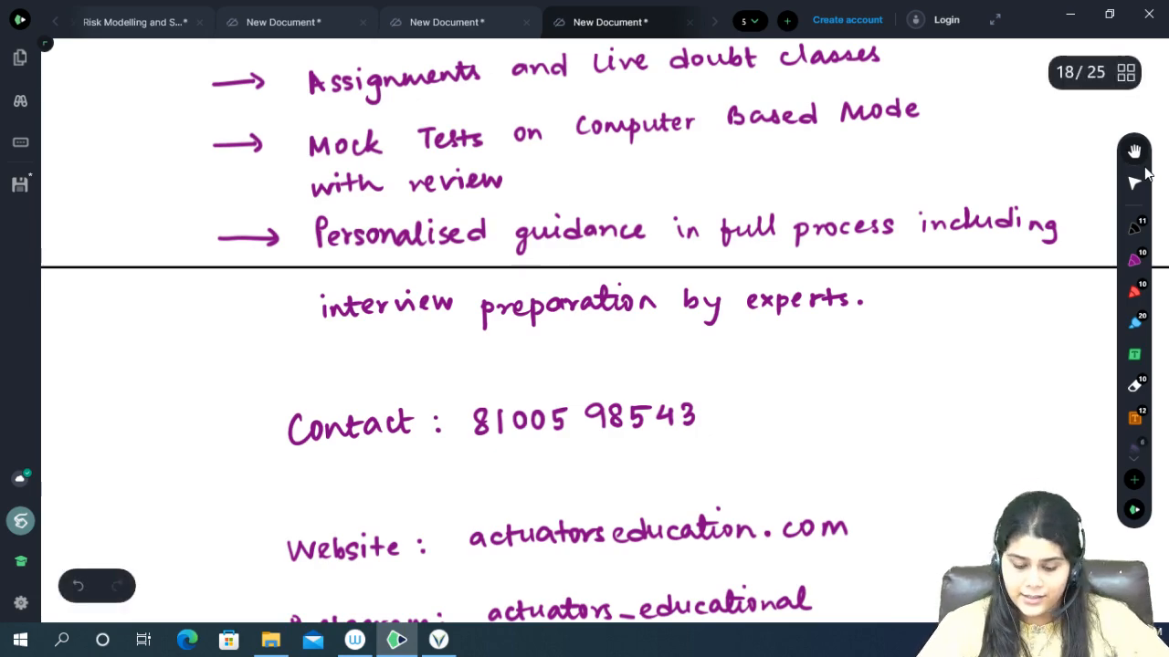
scroll(1147, 174, "down", 3)
scroll(1147, 174, "down", 1)
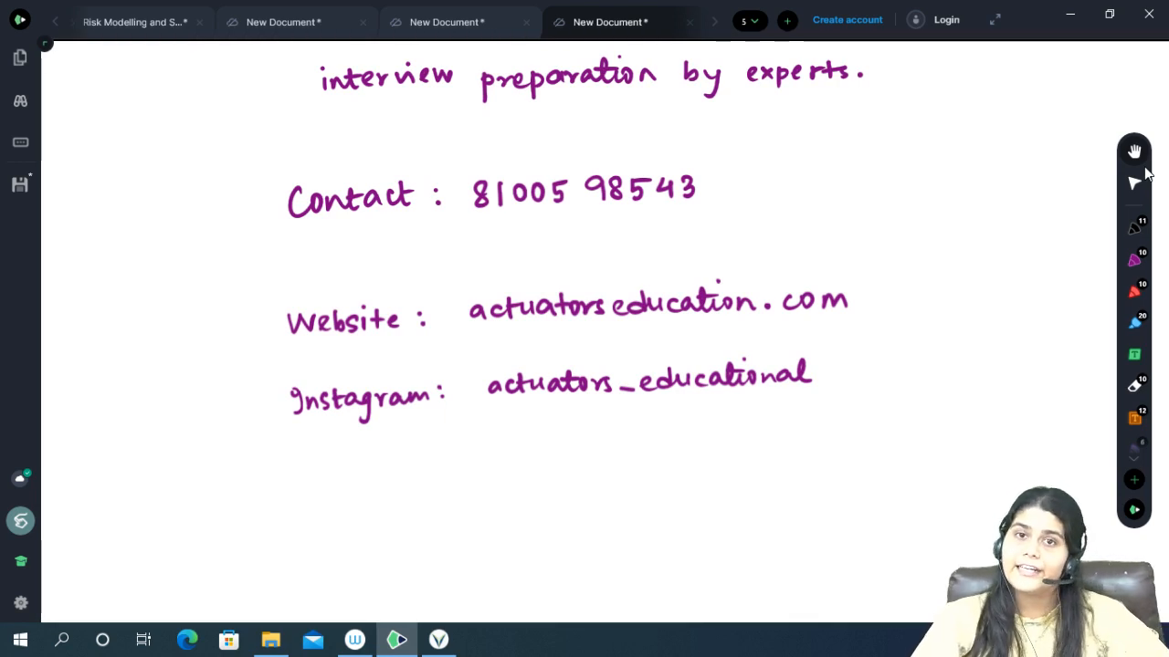
scroll(1146, 173, "down", 1)
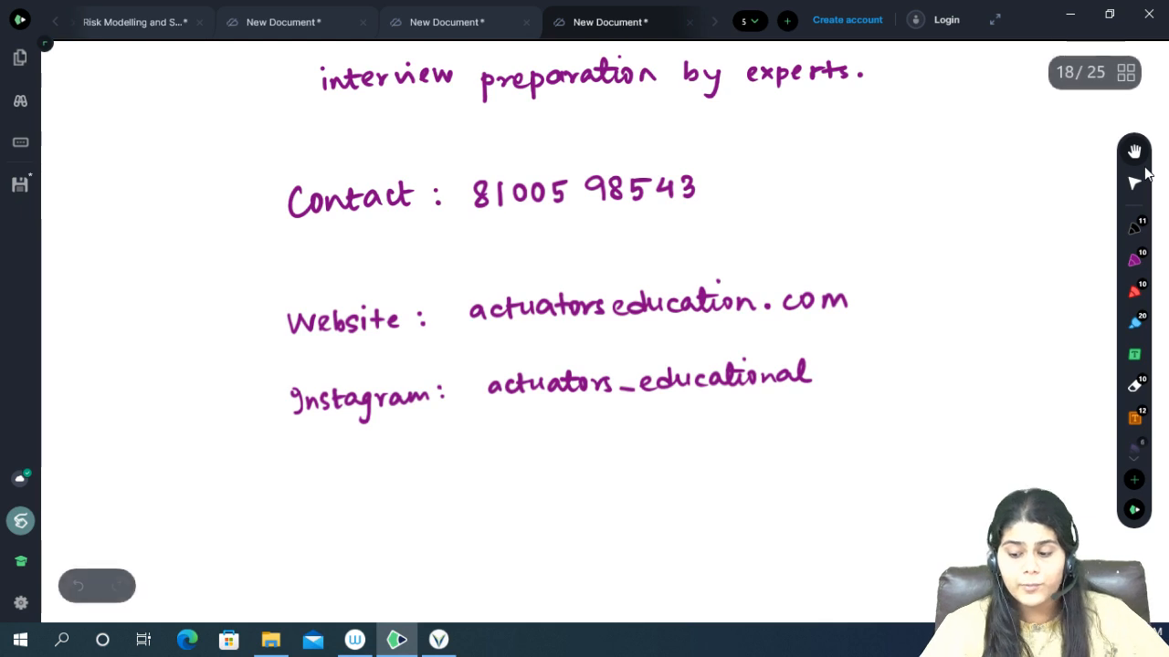